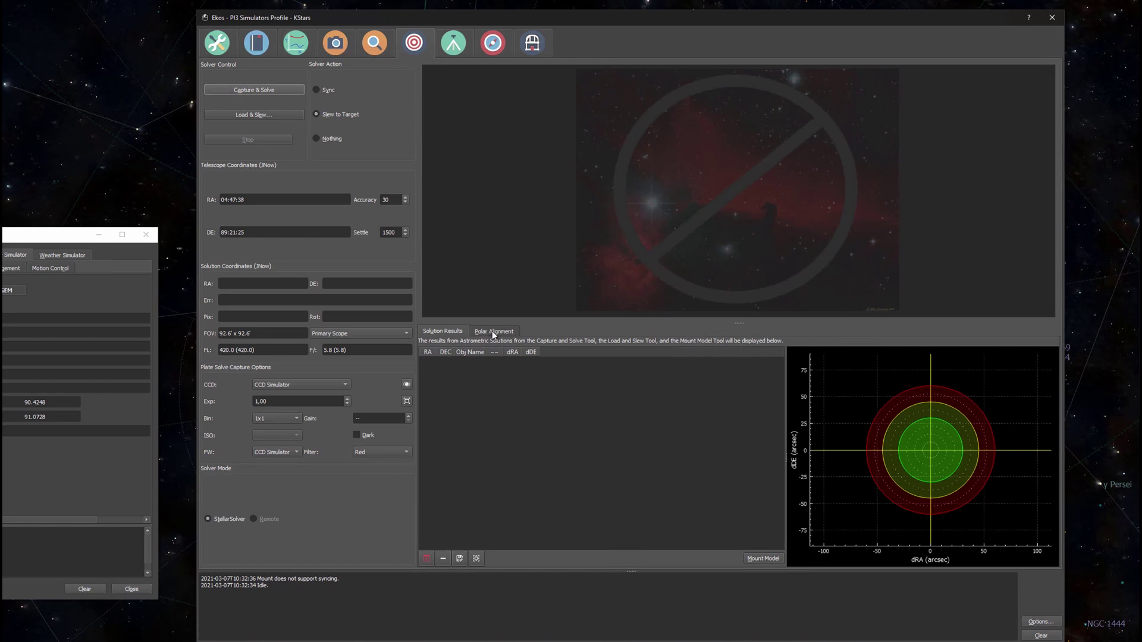
pyautogui.click(493, 329)
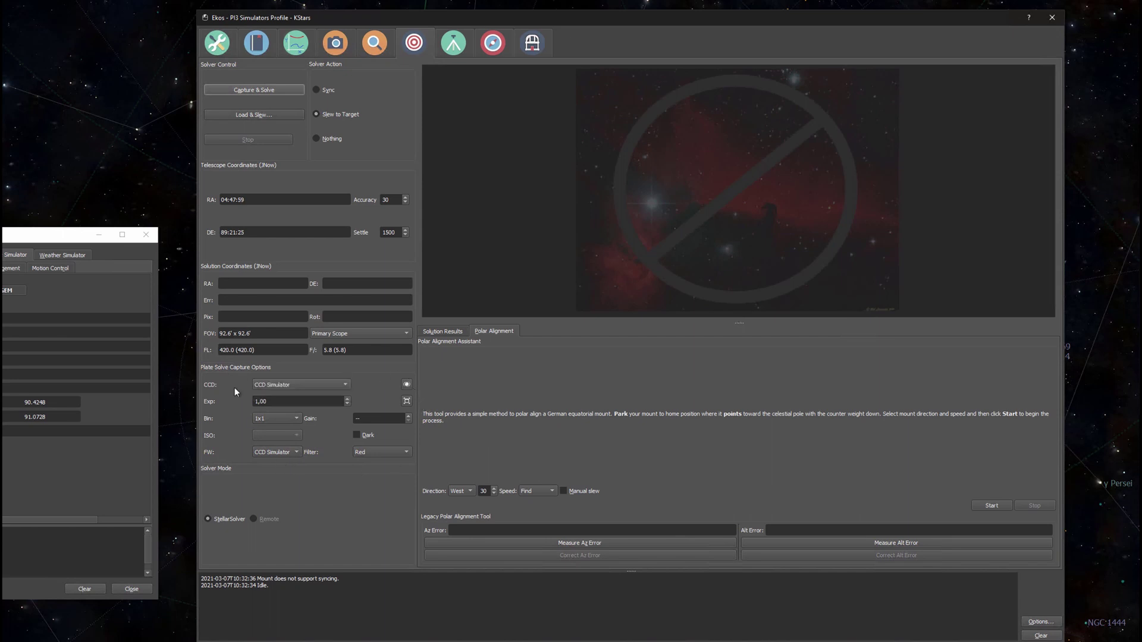
# Set the plate-solve exposure time to 2,00.
pyautogui.click(280, 401)
pyautogui.click(252, 401)
pyautogui.write('2')
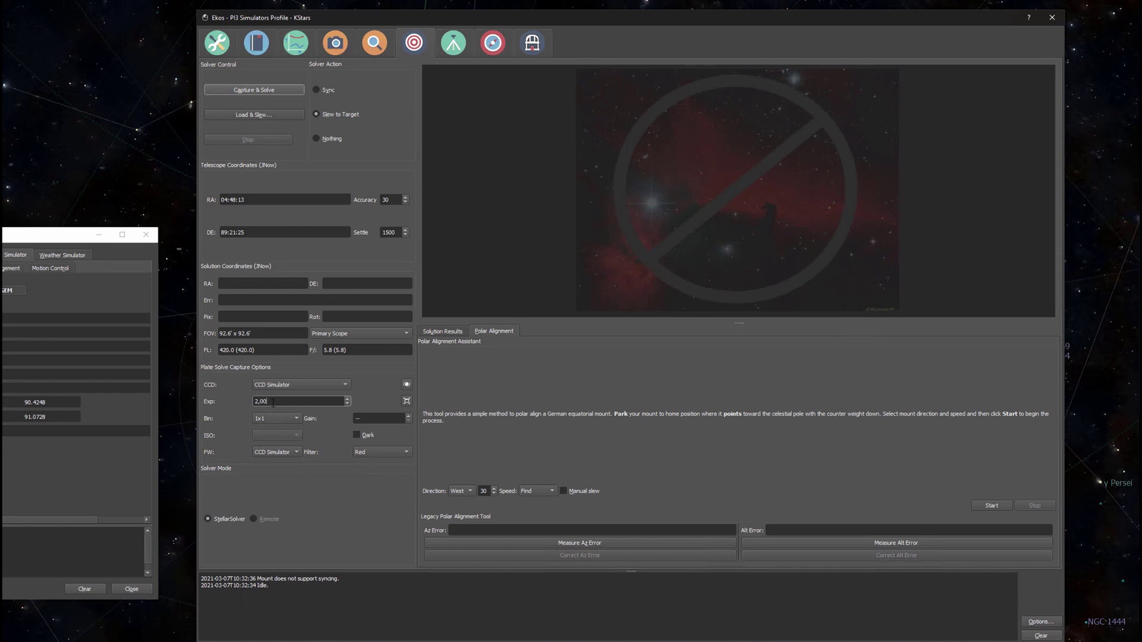
pyautogui.moveTo(273, 400); pyautogui.dragTo(229, 393)
# Set the filter wheel to none ("--") and switch to the Mount module.
pyautogui.click(374, 453)
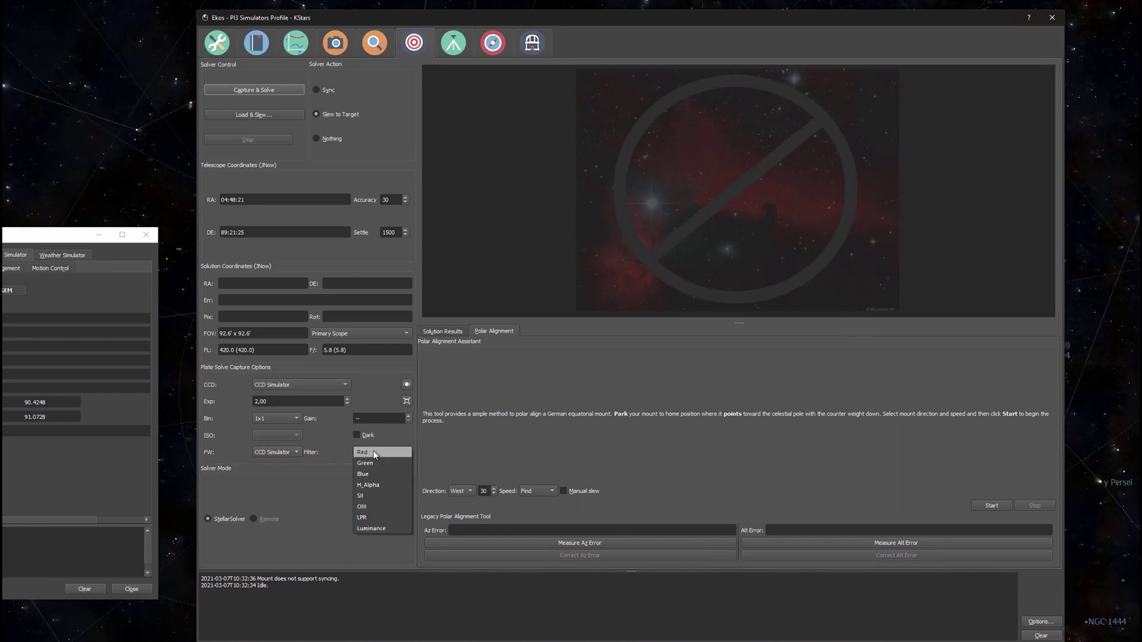
pyautogui.click(322, 470)
pyautogui.click(292, 452)
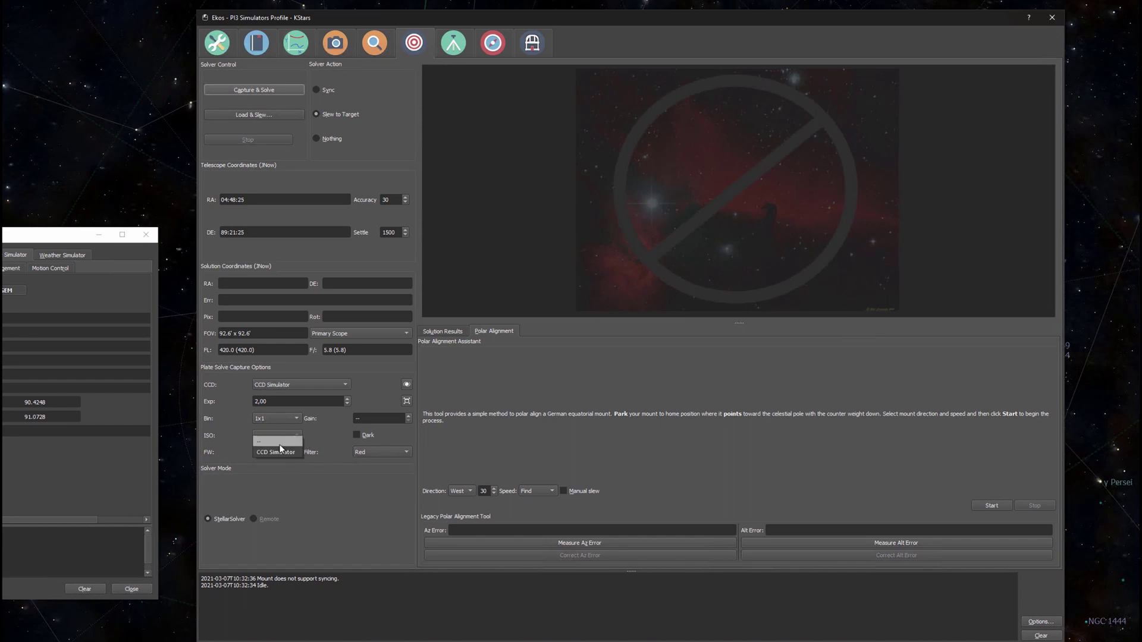
pyautogui.click(278, 442)
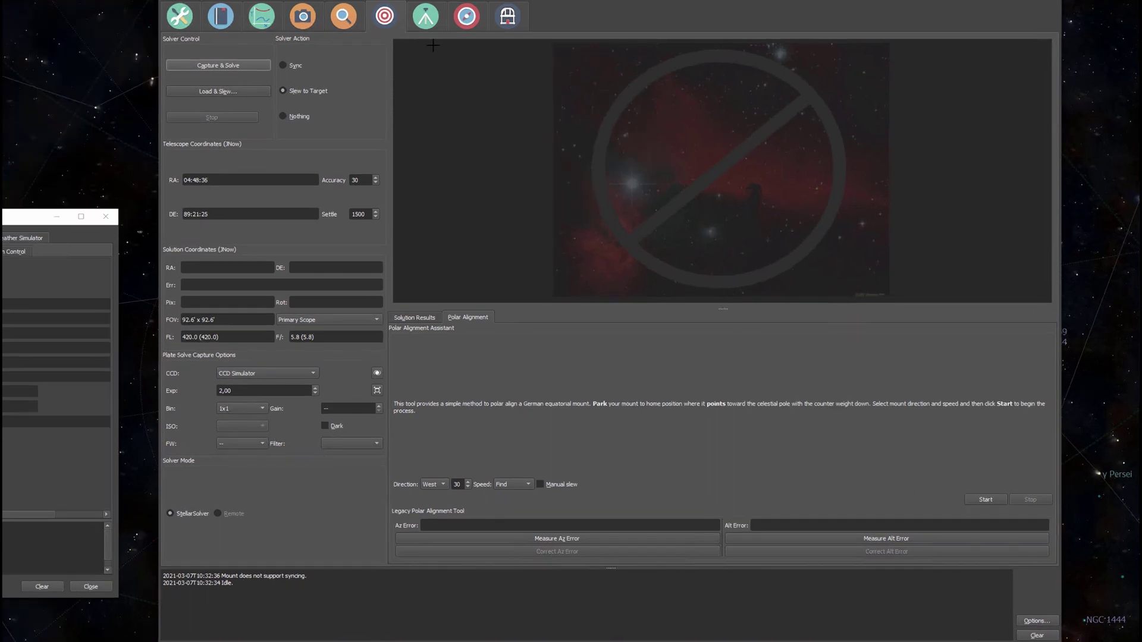
pyautogui.click(427, 27)
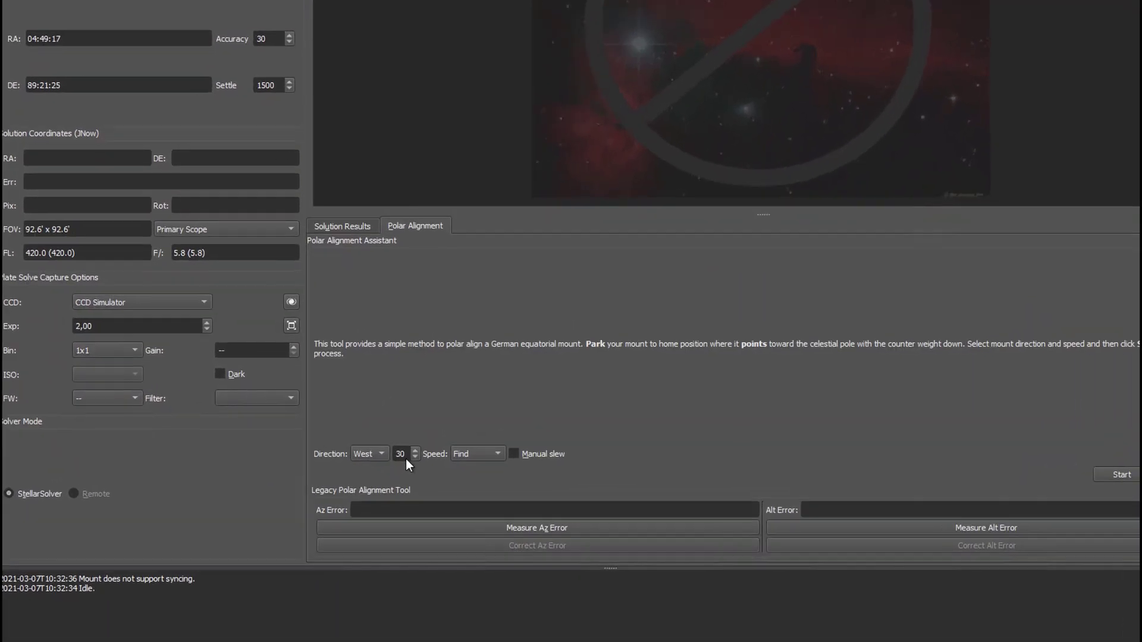
pyautogui.doubleClick(398, 455)
pyautogui.click(404, 459)
pyautogui.click(376, 459)
pyautogui.click(377, 420)
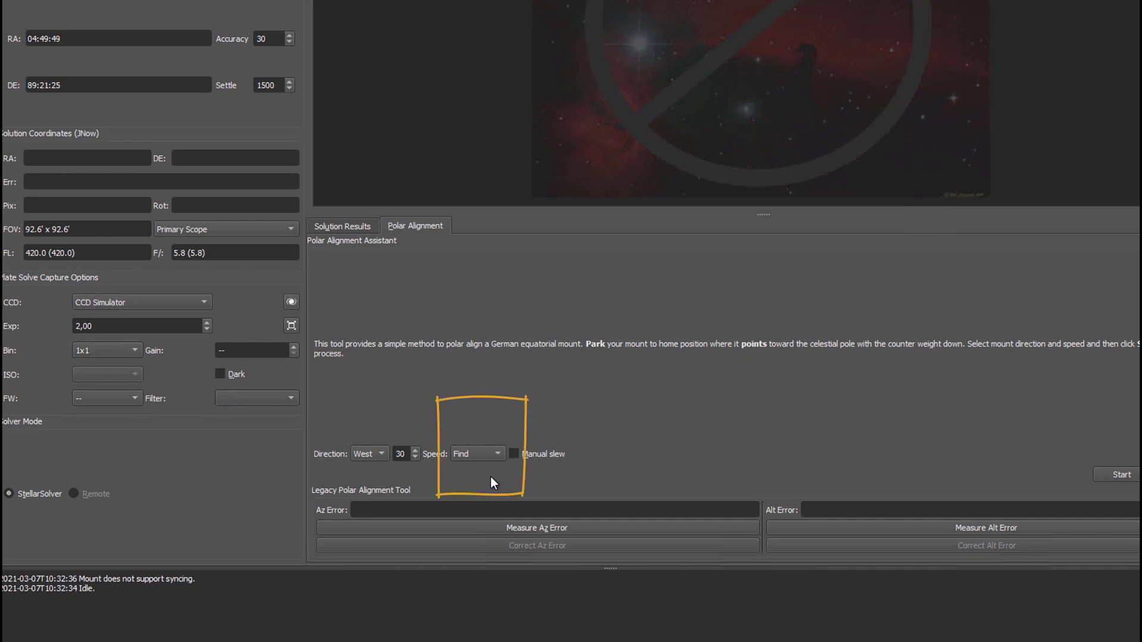
pyautogui.click(494, 456)
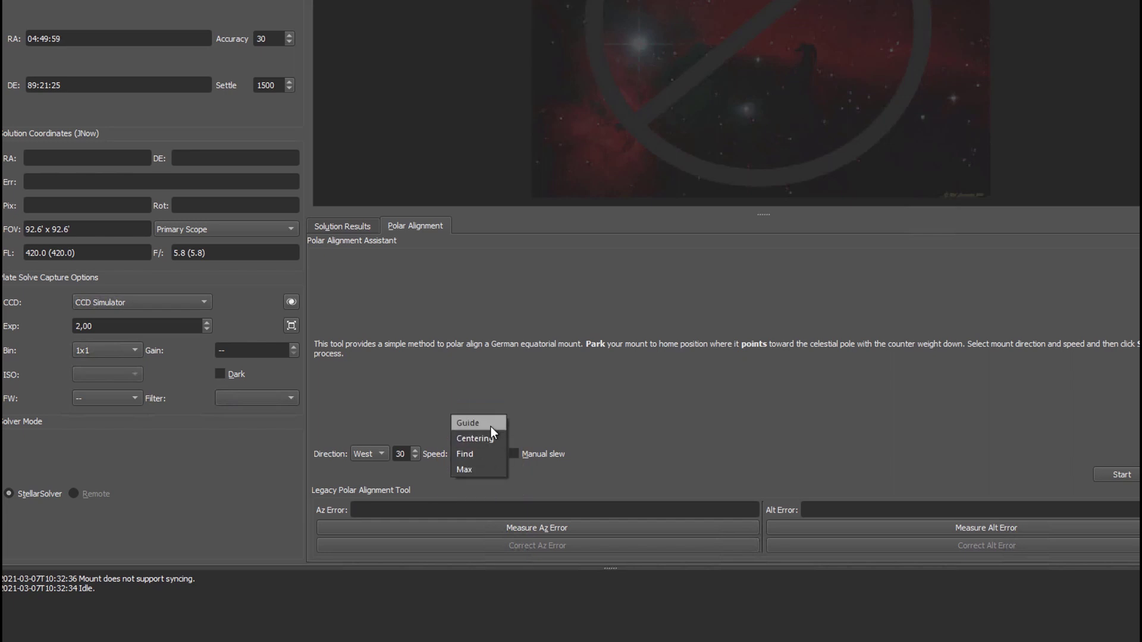
pyautogui.click(482, 463)
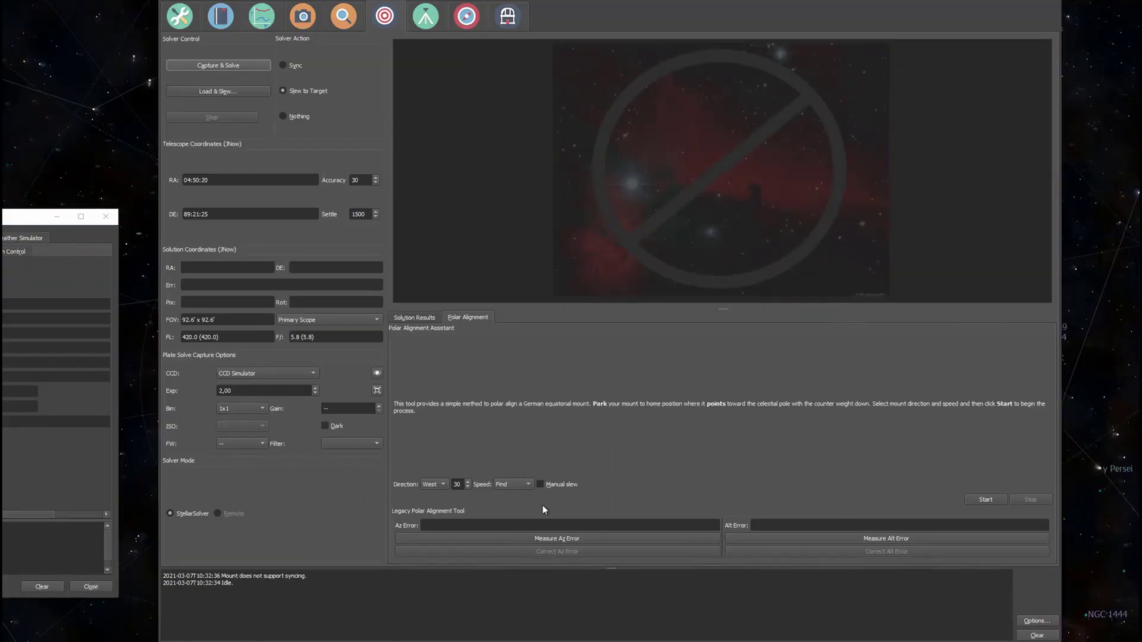
# Start the first polar alignment run, which reports a 00° 35' 32" polar error.
pyautogui.click(983, 498)
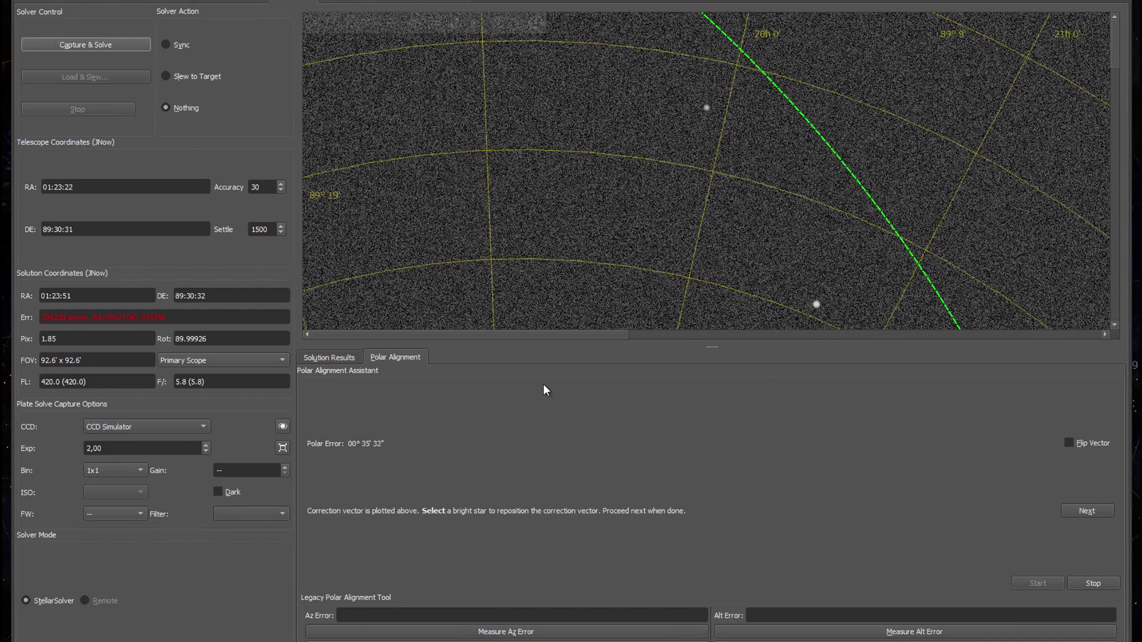
pyautogui.scroll(-3, 618, 269)
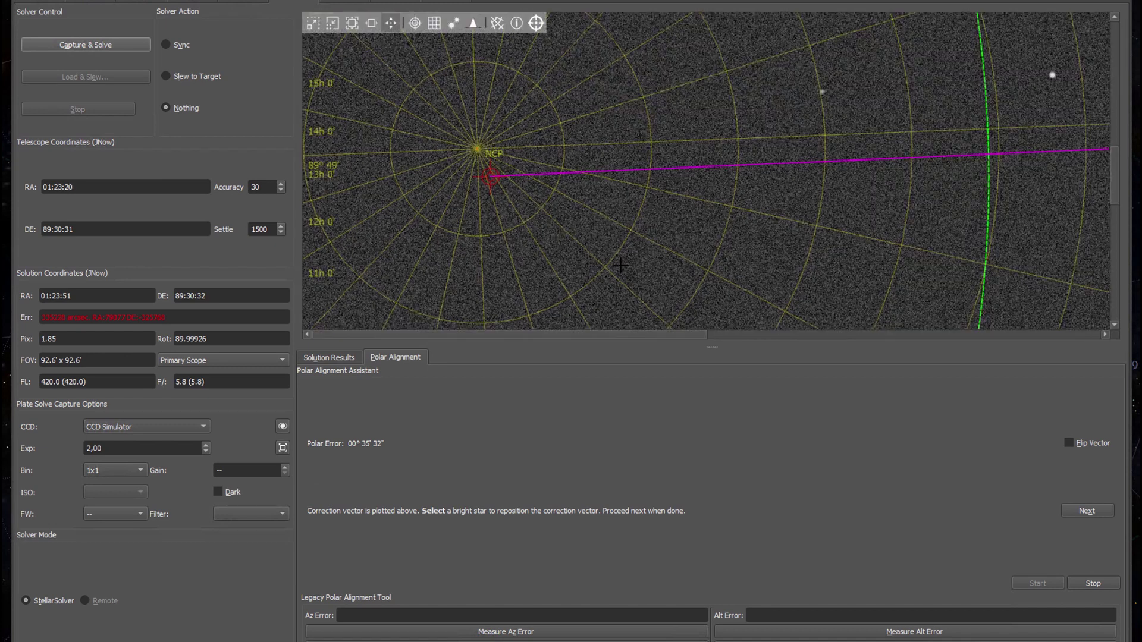
pyautogui.scroll(-2, 619, 269)
pyautogui.scroll(-2, 493, 271)
pyautogui.scroll(-2, 487, 275)
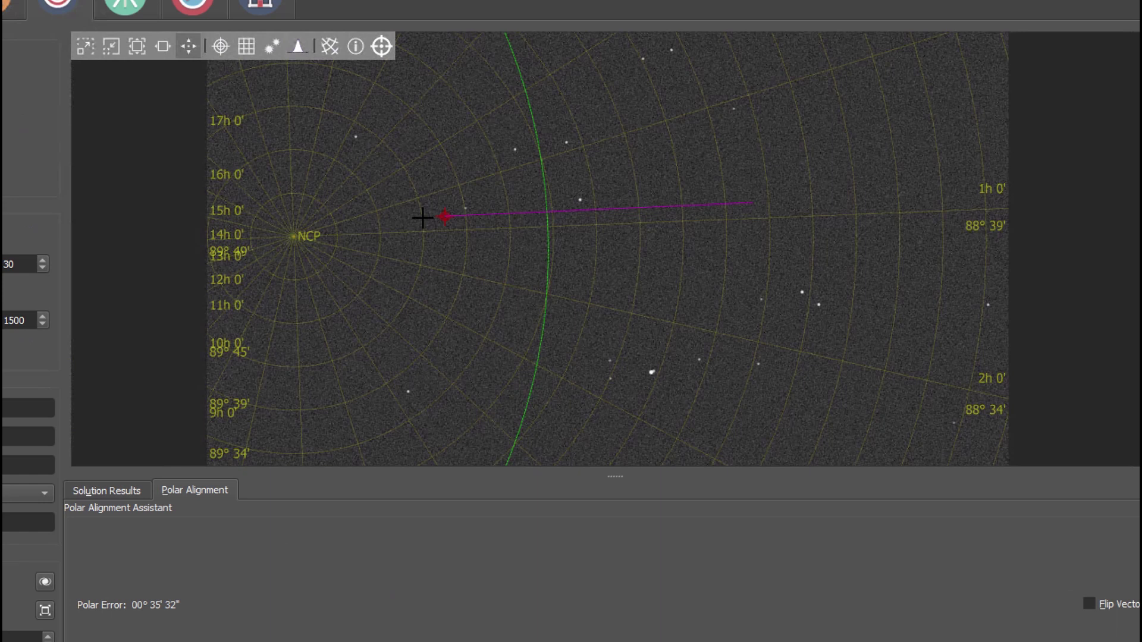
pyautogui.scroll(2, 566, 150)
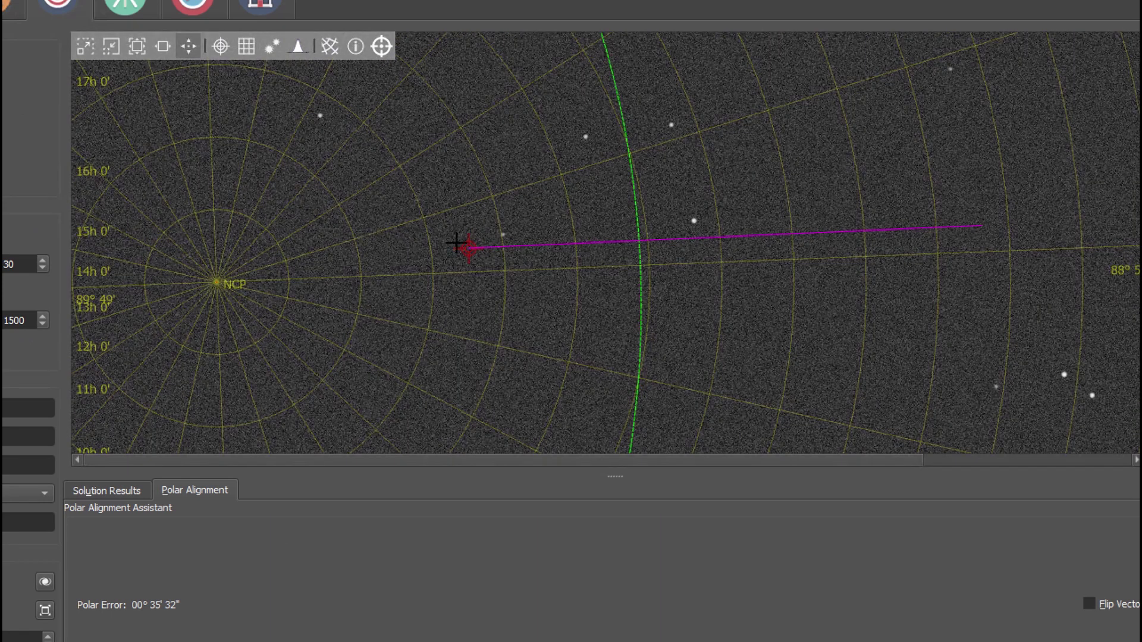
pyautogui.scroll(1, 475, 252)
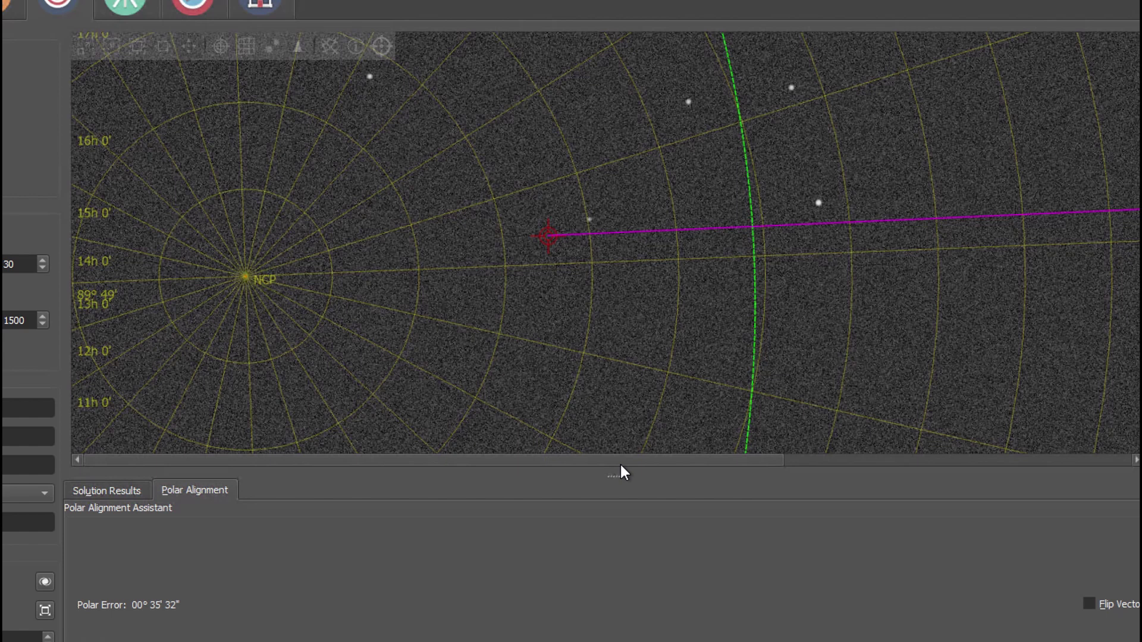
pyautogui.hscroll(3, 708, 463)
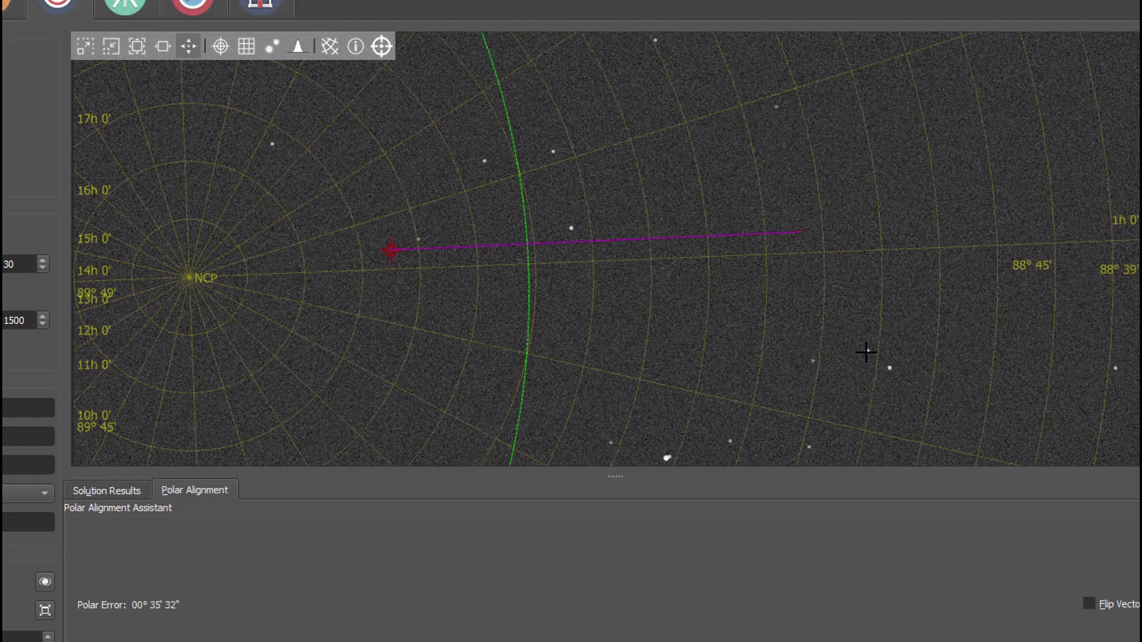
pyautogui.scroll(1, 877, 355)
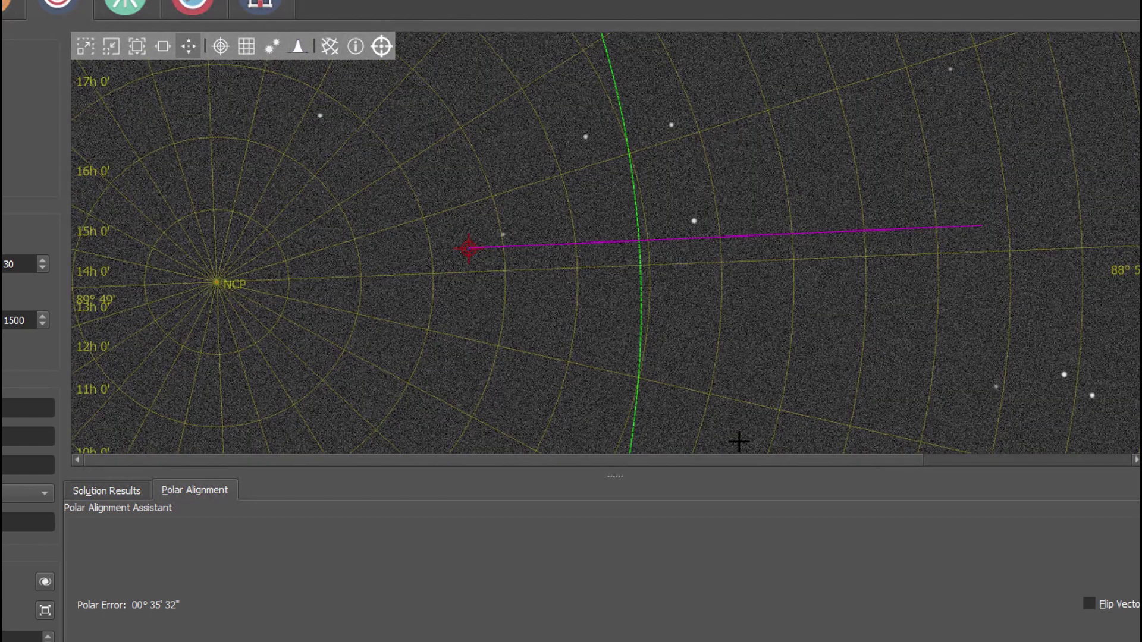
pyautogui.moveTo(736, 459); pyautogui.dragTo(879, 400)
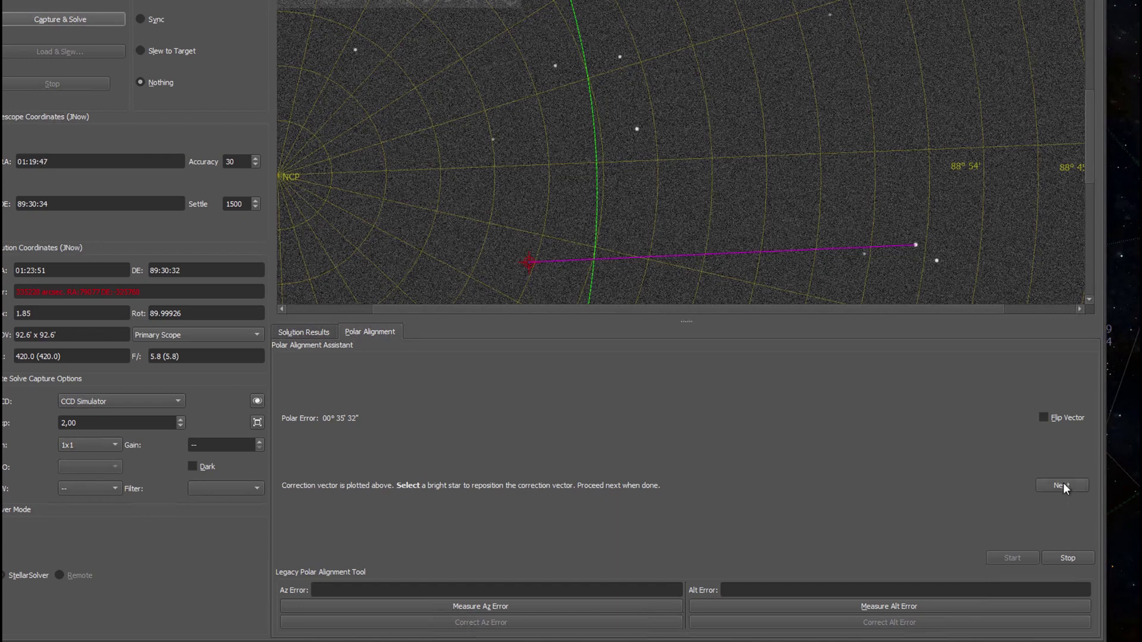
# Advance to the mount-adjustment step and raise the refresh exposure to 2,0000.
pyautogui.press('Return')
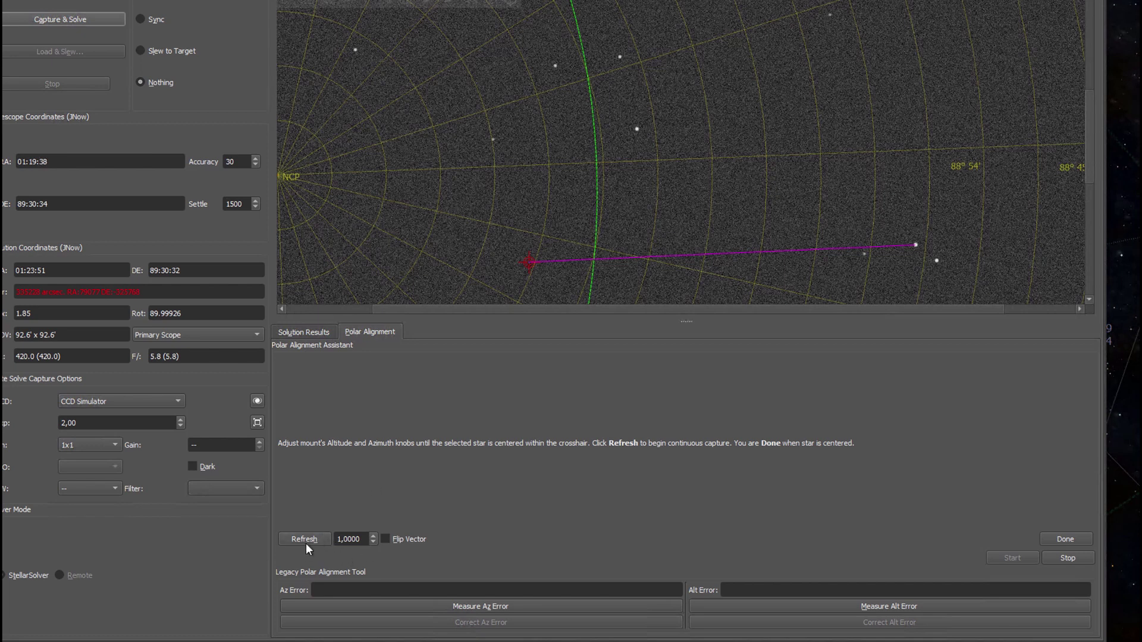
pyautogui.click(374, 536)
pyautogui.click(363, 539)
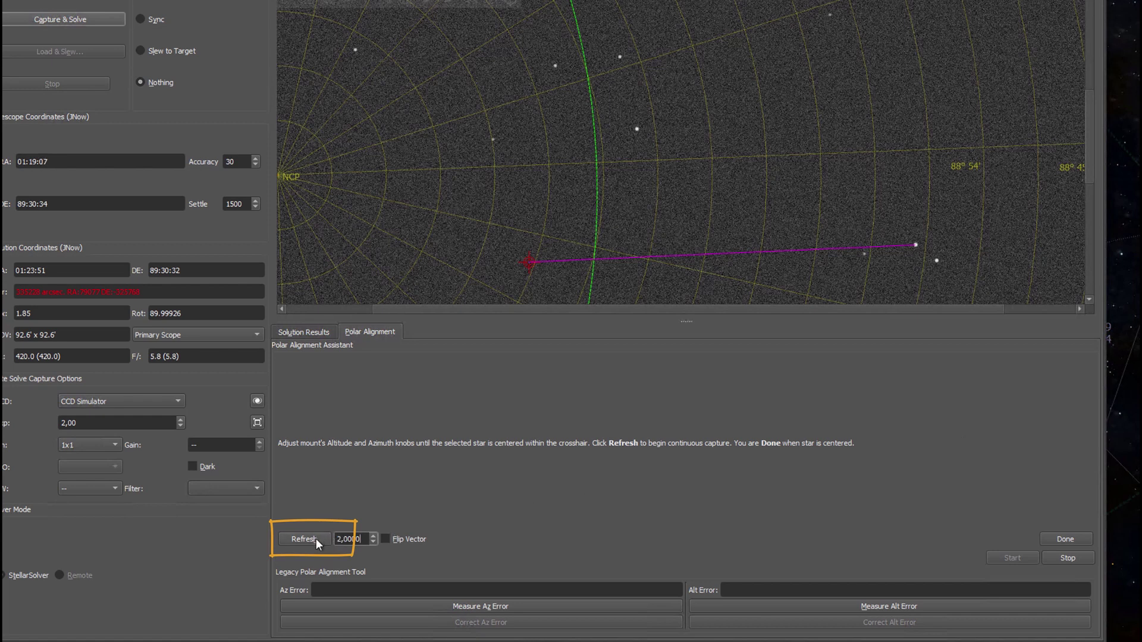
# Start continuous refresh captures while turning the altitude and azimuth knobs to declination 88:55:19.
pyautogui.click(316, 537)
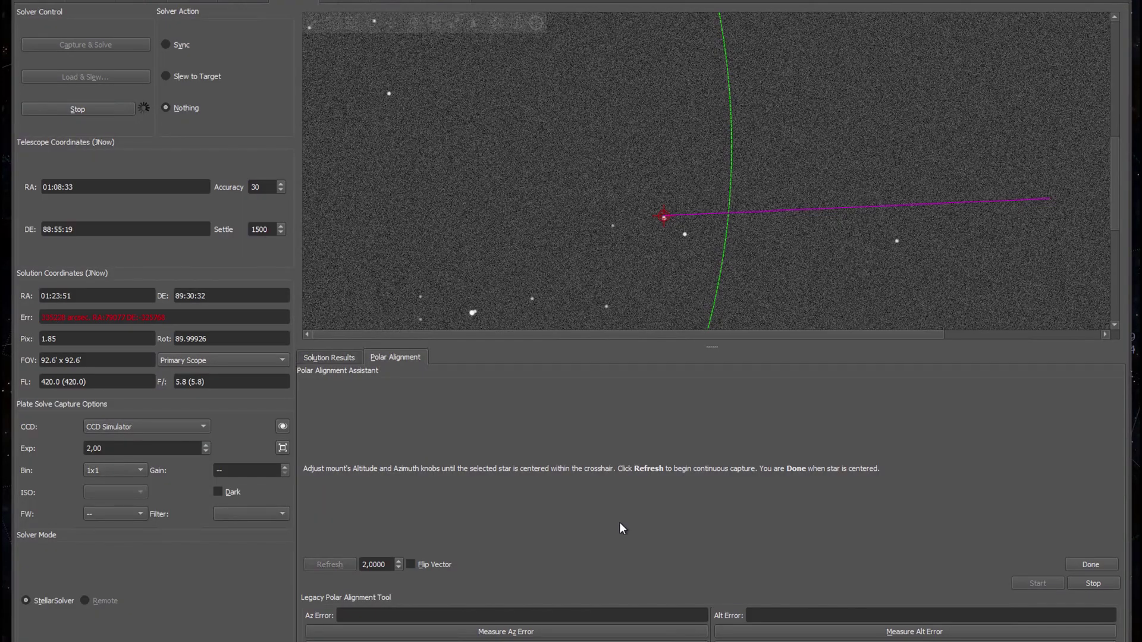
# Zoom in and out to check the star is centred, then finish the first run with Done.
pyautogui.scroll(5, 676, 223)
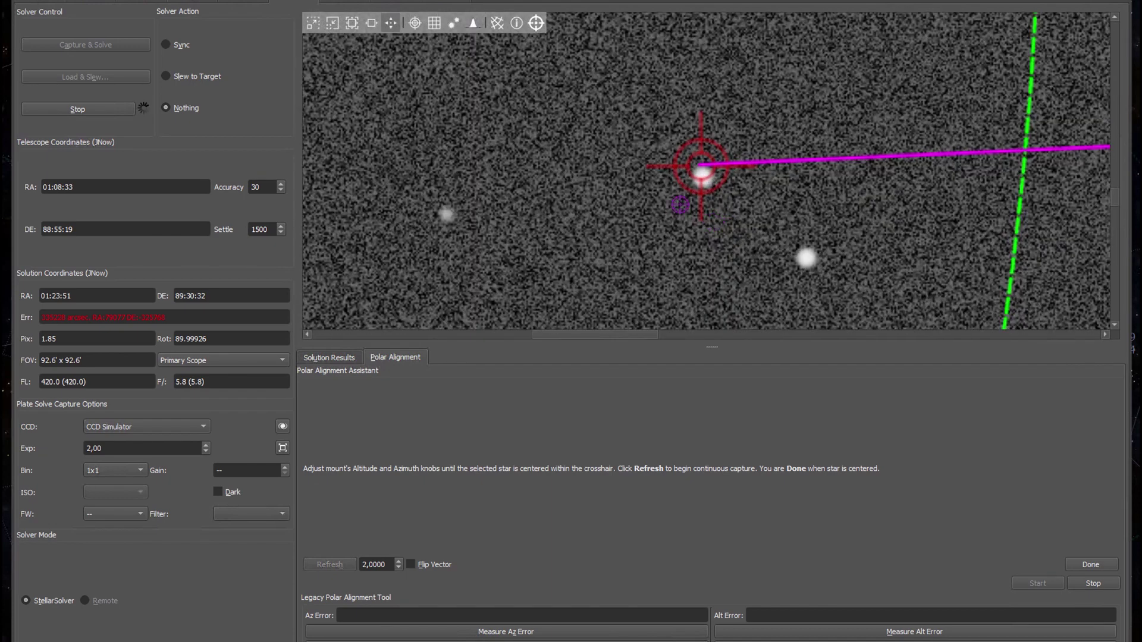
pyautogui.scroll(-3, 679, 205)
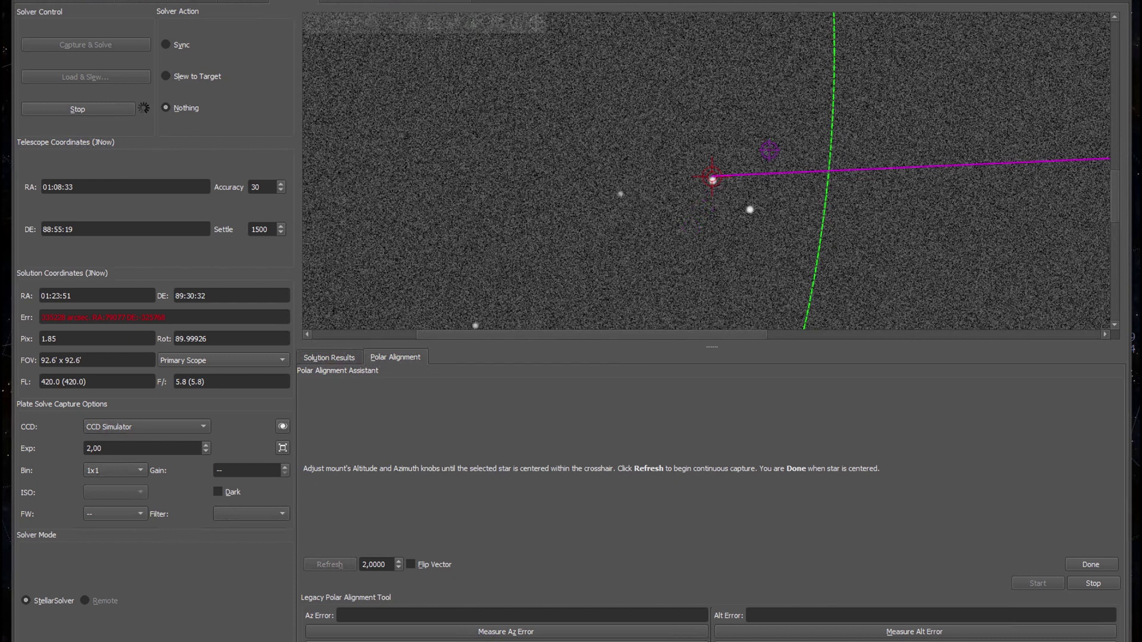
pyautogui.click(1082, 564)
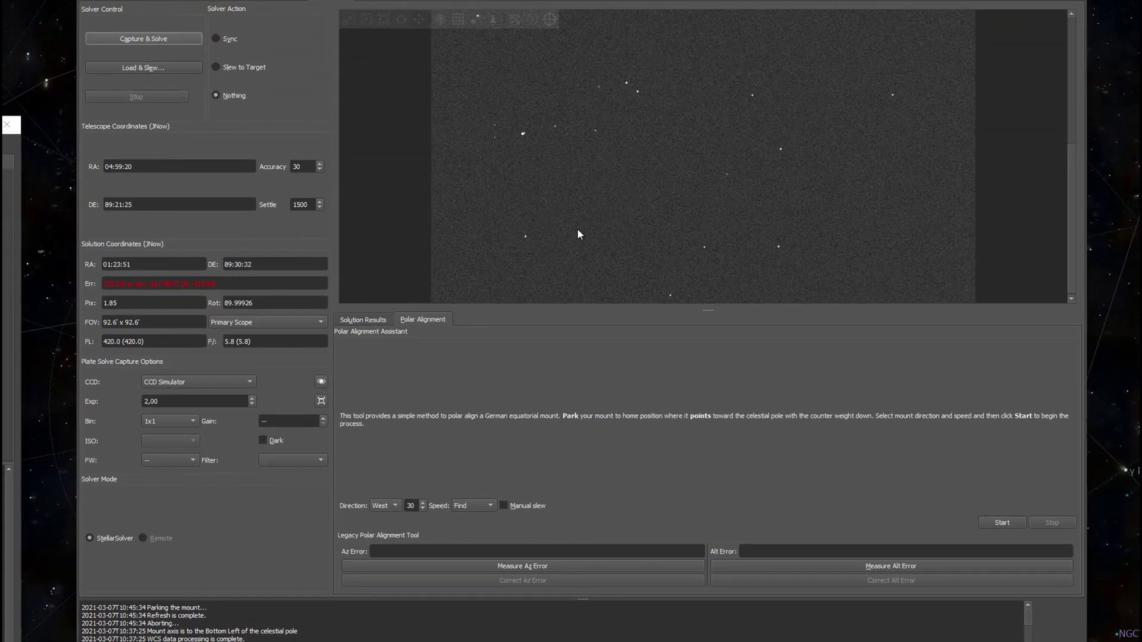
# Zoom out the image view and begin a second polar alignment run.
pyautogui.scroll(-1, 577, 231)
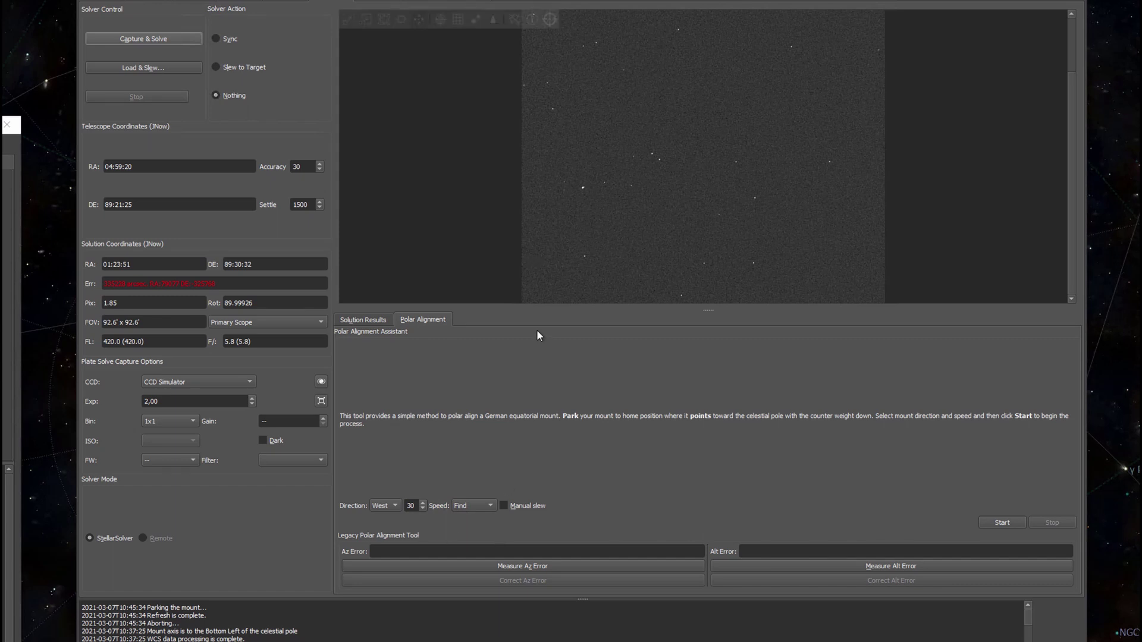
pyautogui.click(1001, 523)
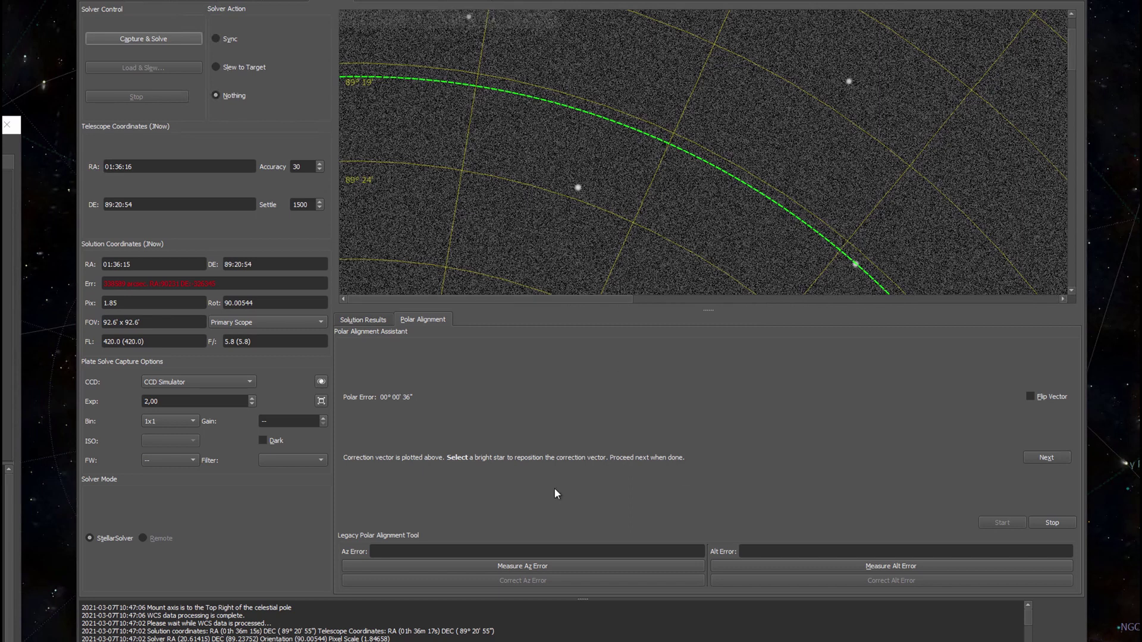
# Stop the polar alignment process and confirm with Ja.
pyautogui.click(1054, 522)
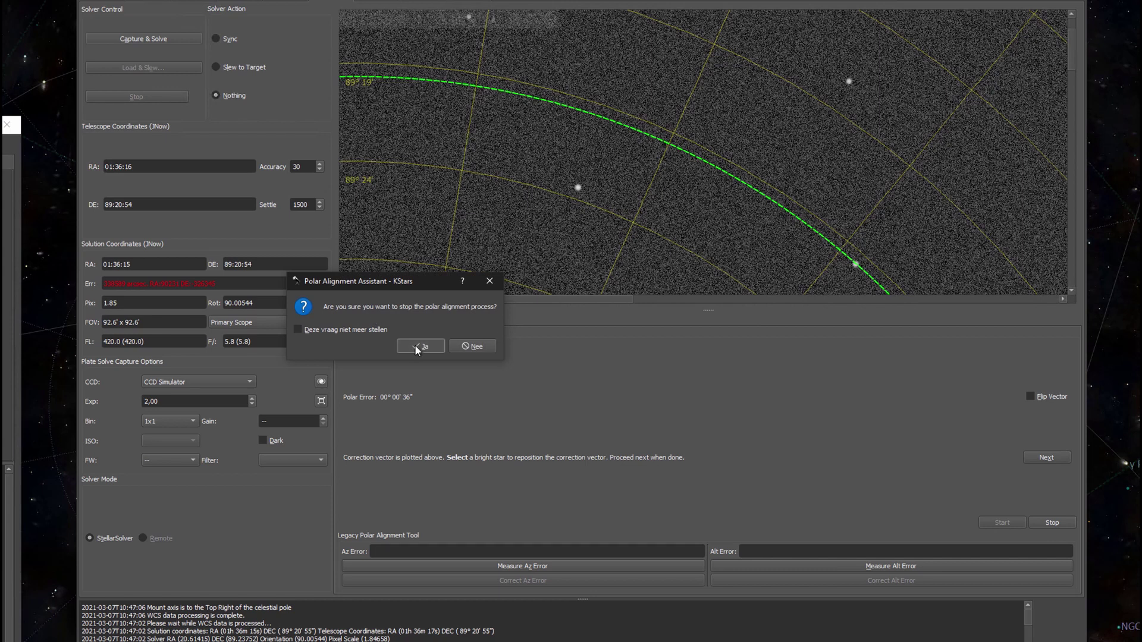
pyautogui.click(415, 345)
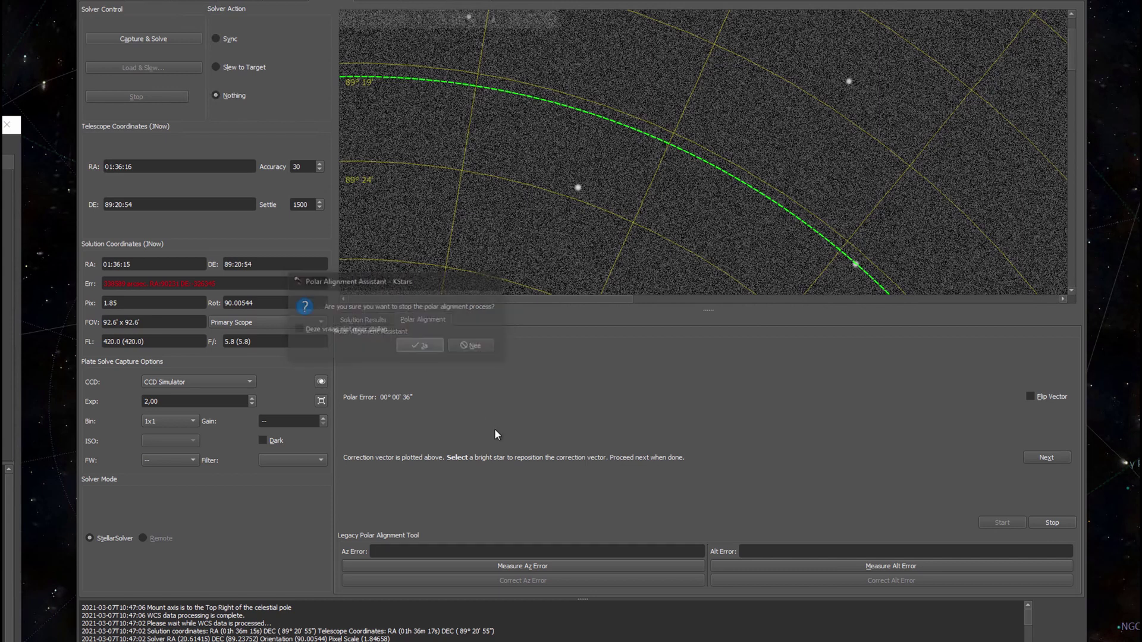